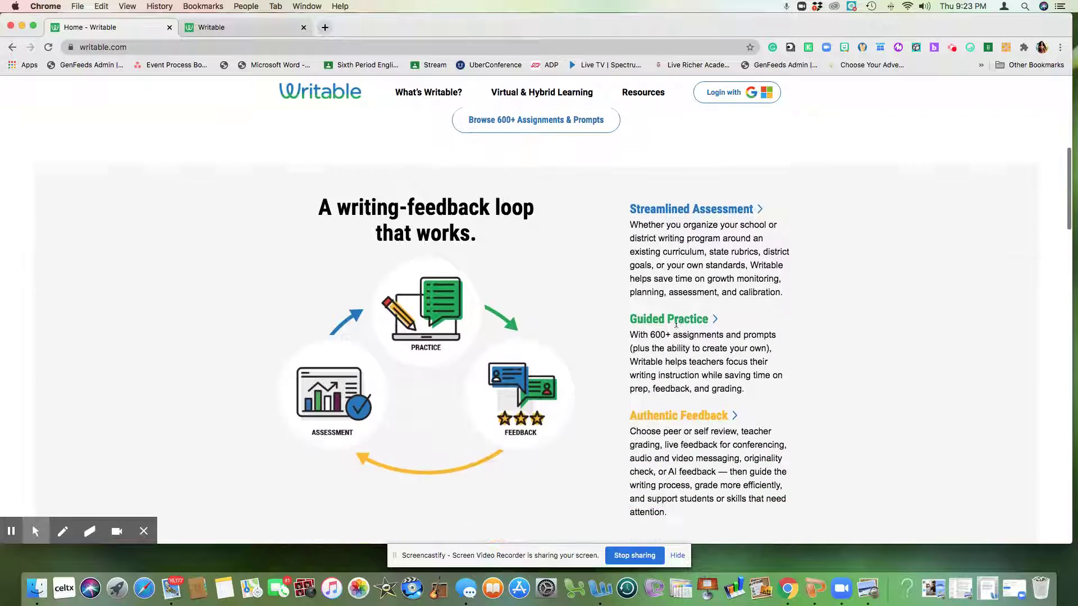
- Look over the writing-feedback loop section of the Writable home page
{"action": "scroll", "coordinate": [677, 323], "scroll_direction": "up", "scroll_amount": 5}
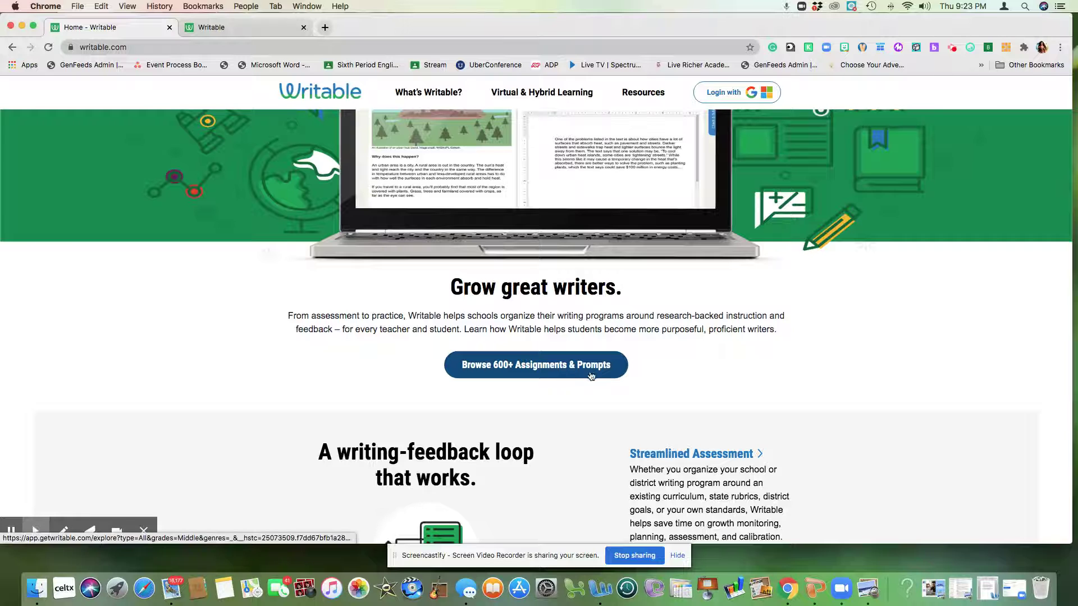
{"action": "scroll", "coordinate": [711, 344], "scroll_direction": "down", "scroll_amount": 10}
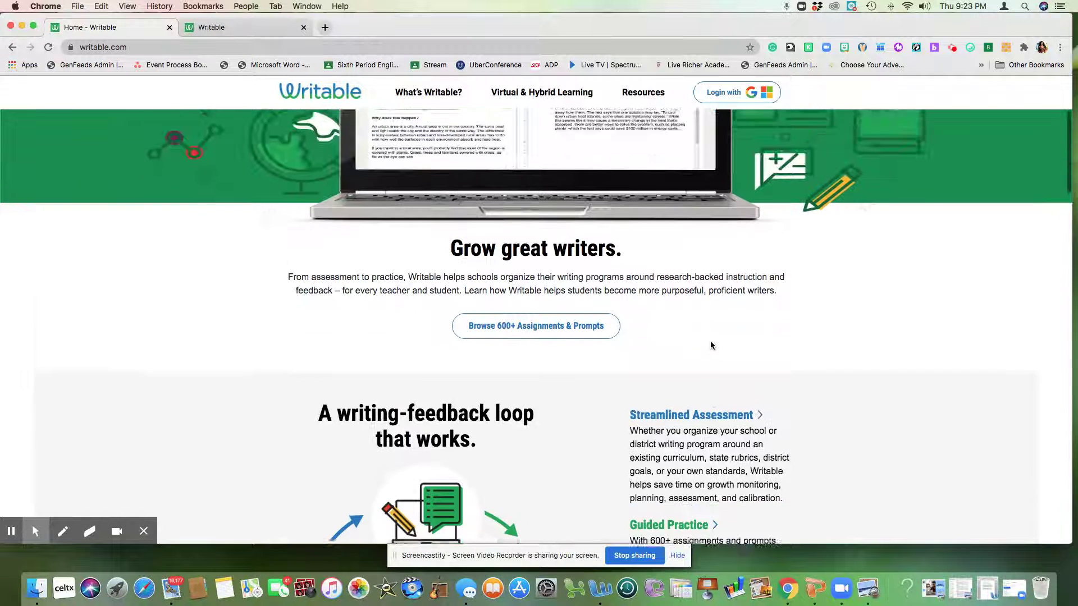
{"action": "scroll", "coordinate": [710, 344], "scroll_direction": "up", "scroll_amount": 2}
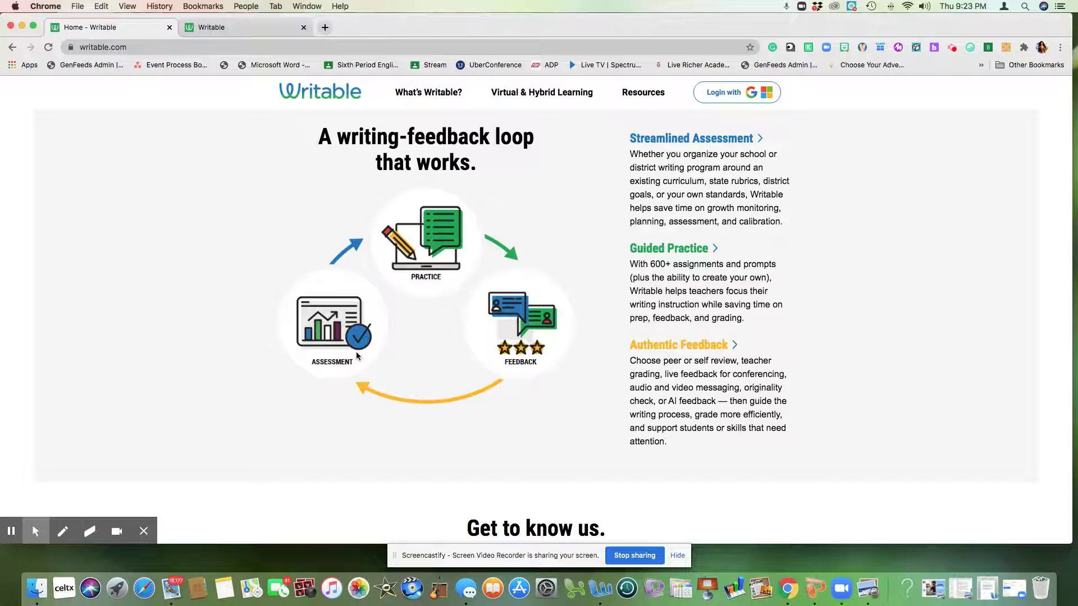
- In the Writable app, filter the Explore library to high school Quick Writes within the Short Response collection
{"action": "left_click", "coordinate": [221, 29]}
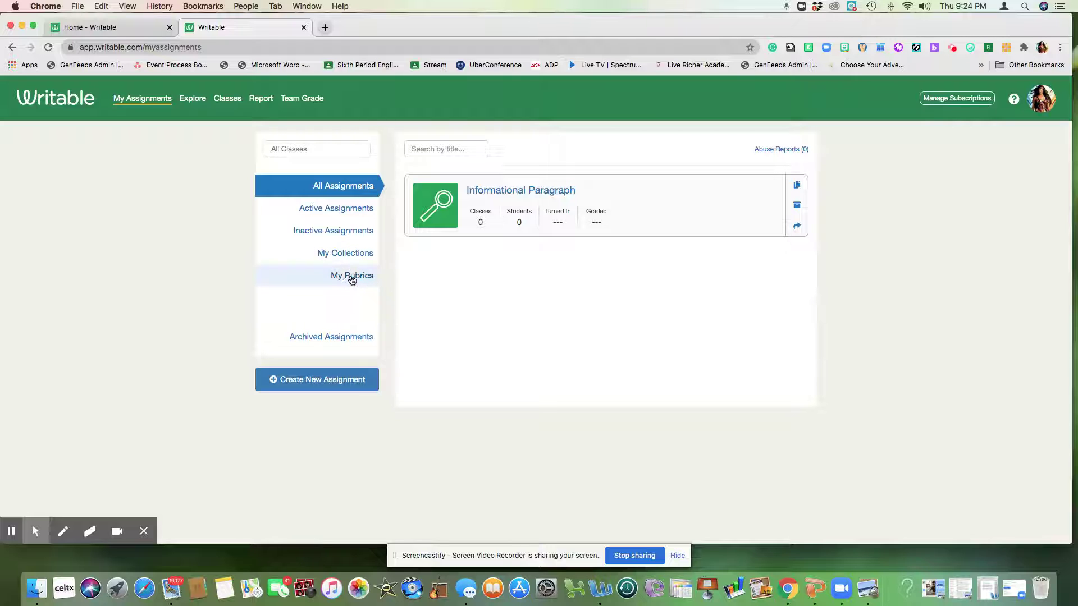
{"action": "left_click", "coordinate": [191, 101]}
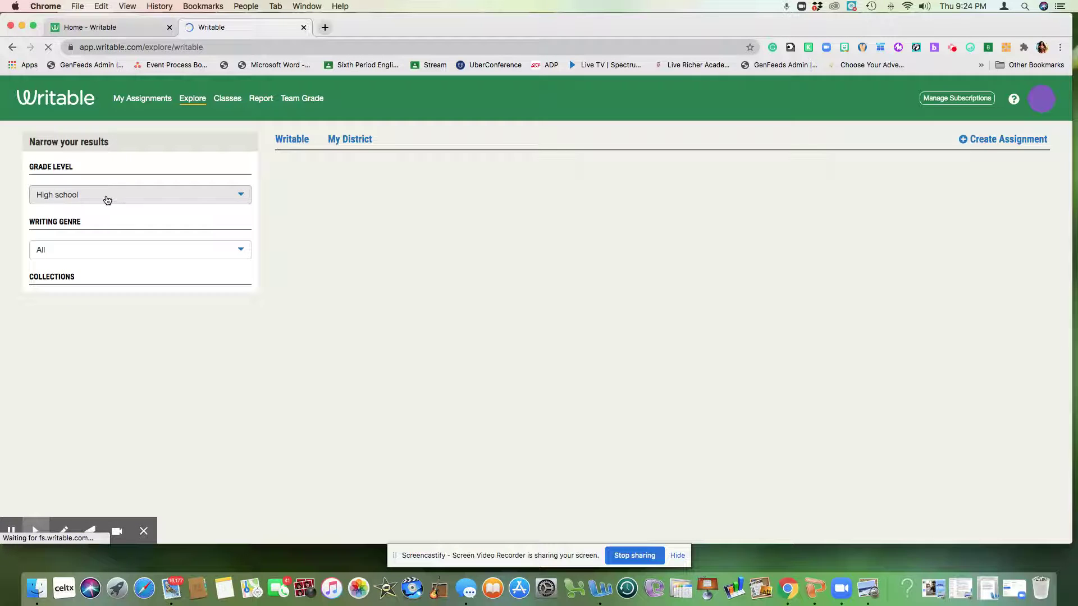
{"action": "left_click", "coordinate": [106, 200]}
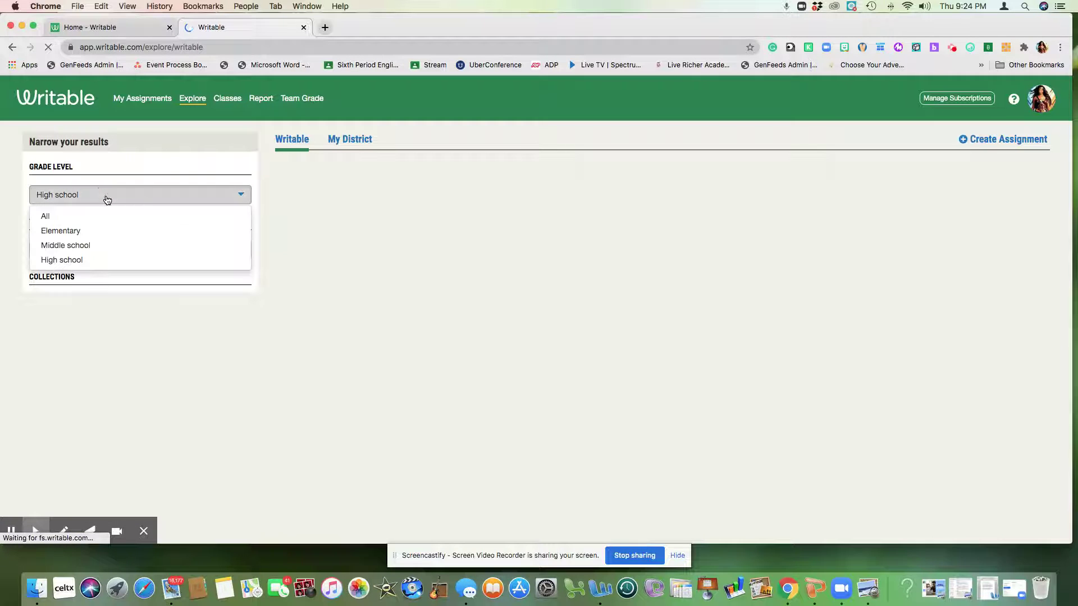
{"action": "left_click", "coordinate": [85, 262]}
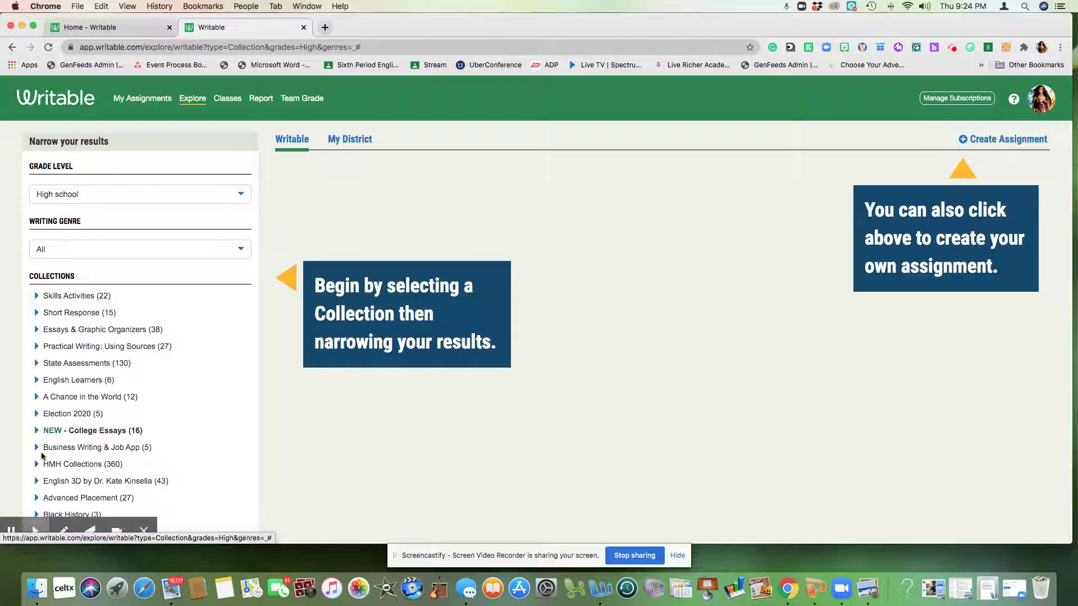
{"action": "left_click", "coordinate": [37, 312]}
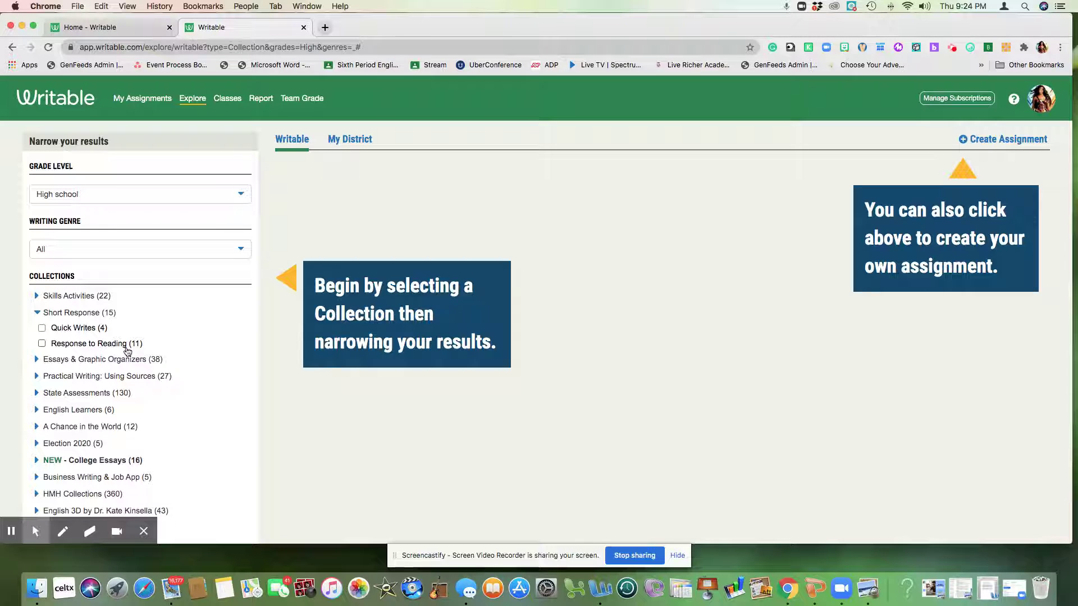
{"action": "left_click", "coordinate": [70, 330]}
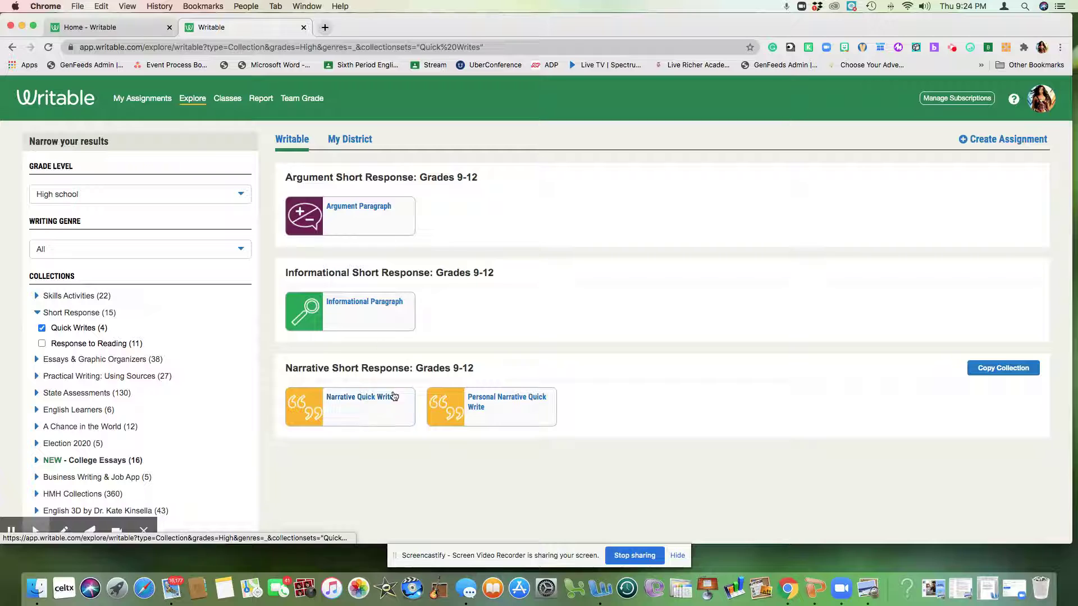
- Preview the Informational Paragraph assignment as a student, look through its prompt library, and return to Explore
{"action": "left_click", "coordinate": [365, 307]}
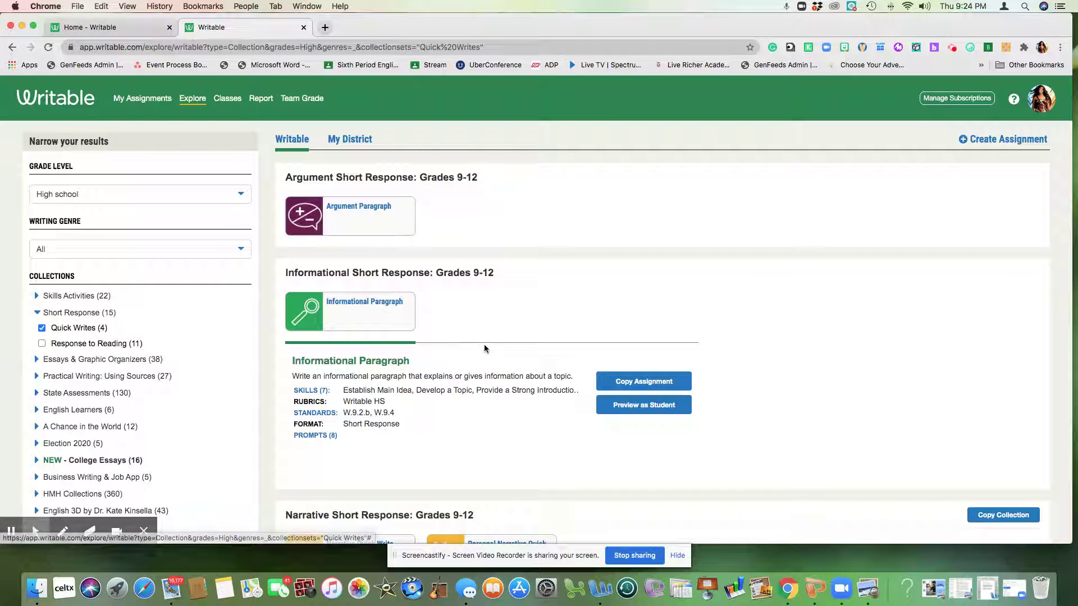
{"action": "scroll", "coordinate": [484, 345], "scroll_direction": "down", "scroll_amount": 2}
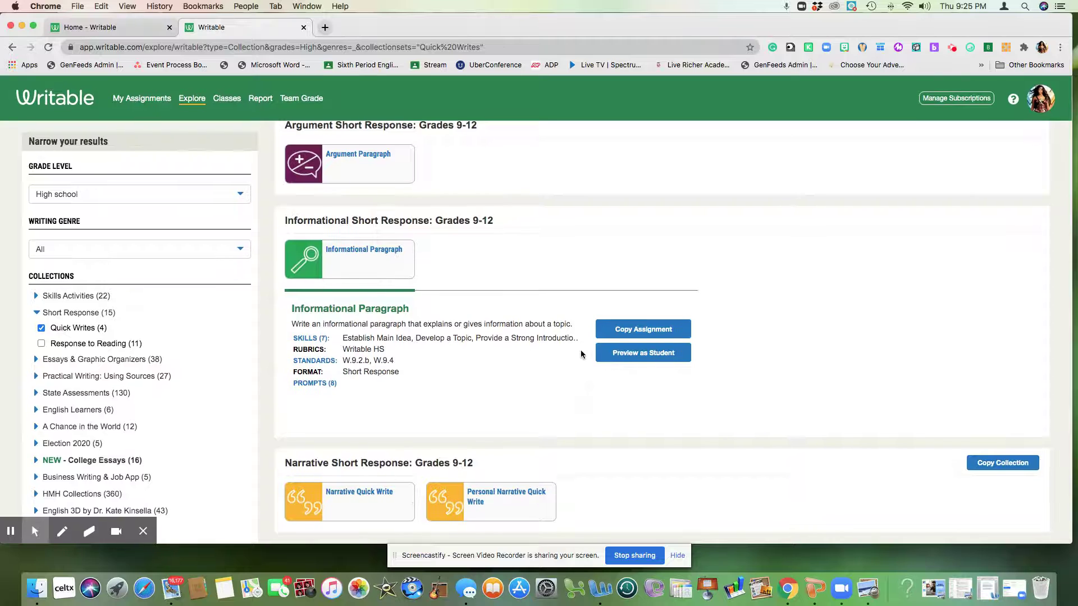
{"action": "left_click", "coordinate": [633, 353]}
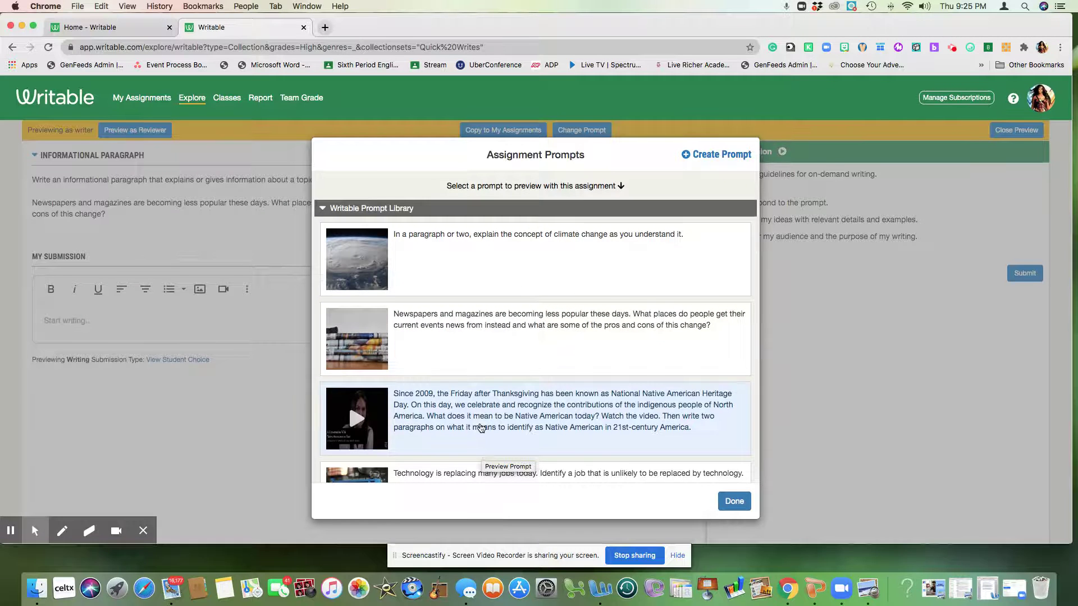
{"action": "scroll", "coordinate": [481, 444], "scroll_direction": "down", "scroll_amount": 6}
{"action": "scroll", "coordinate": [480, 428], "scroll_direction": "down", "scroll_amount": 2}
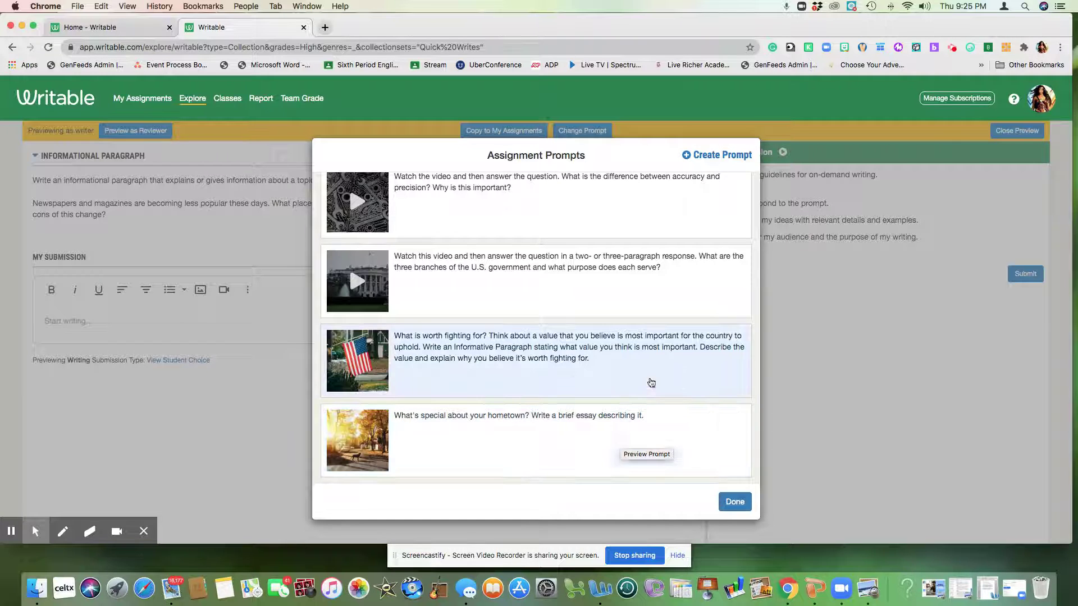
{"action": "scroll", "coordinate": [491, 367], "scroll_direction": "up", "scroll_amount": 1}
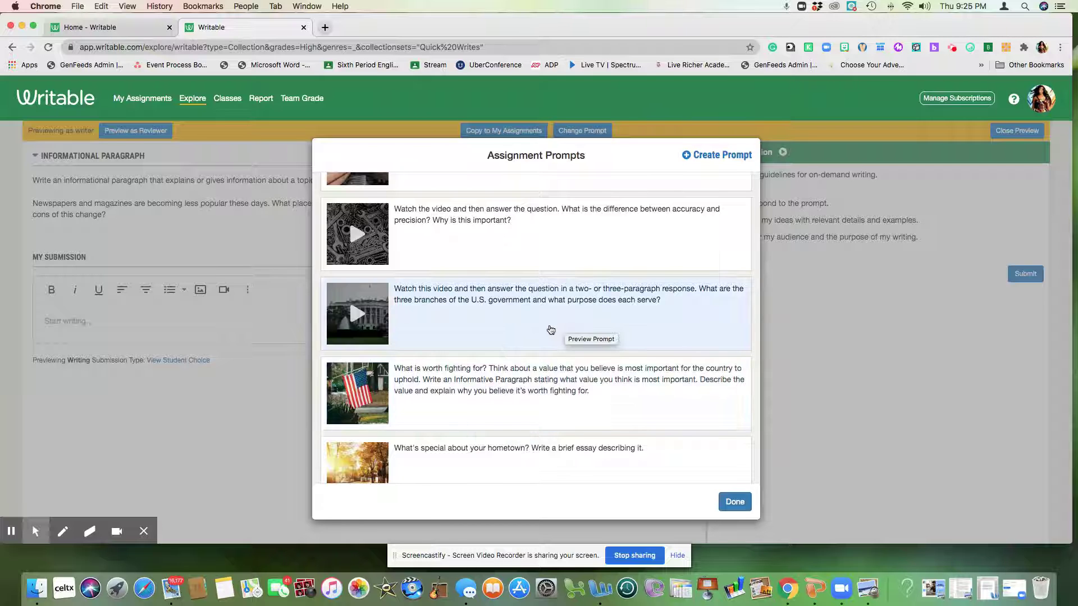
{"action": "scroll", "coordinate": [550, 330], "scroll_direction": "up", "scroll_amount": 3}
{"action": "scroll", "coordinate": [550, 330], "scroll_direction": "up", "scroll_amount": 6}
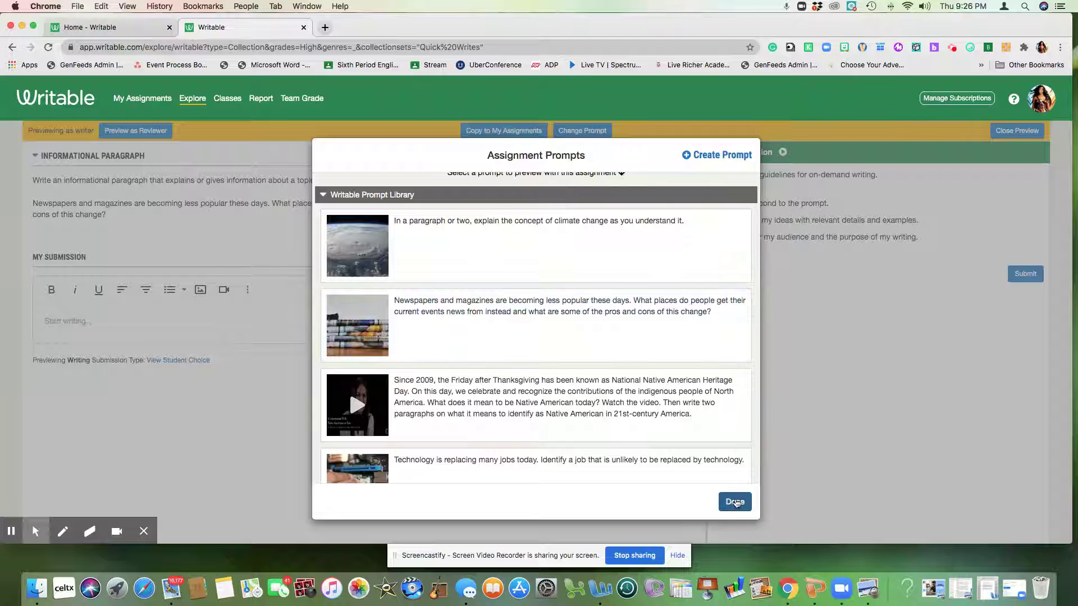
{"action": "left_click", "coordinate": [733, 502]}
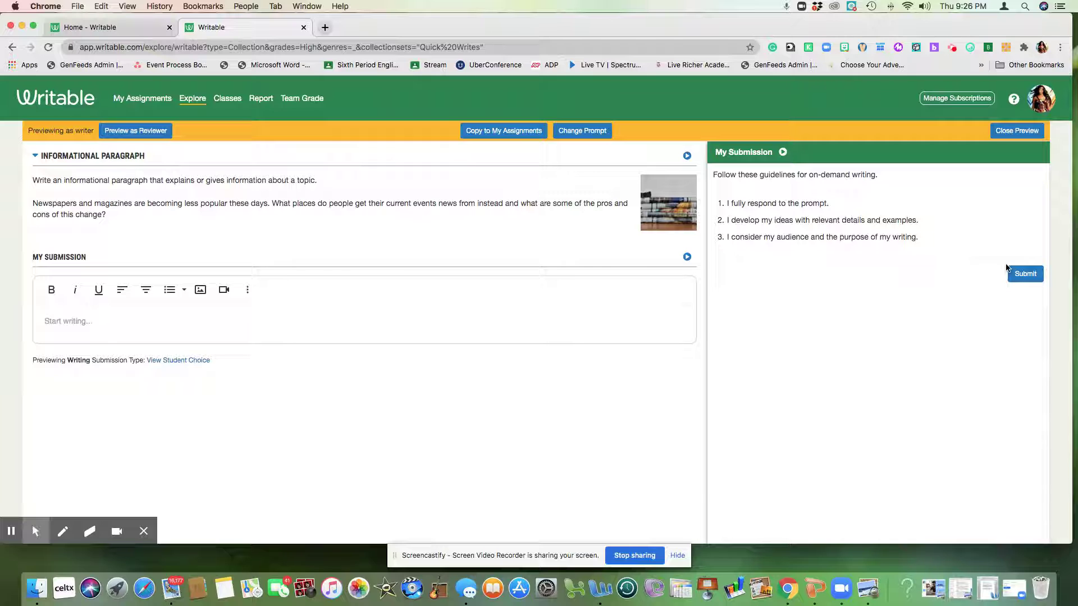
{"action": "left_click", "coordinate": [193, 99]}
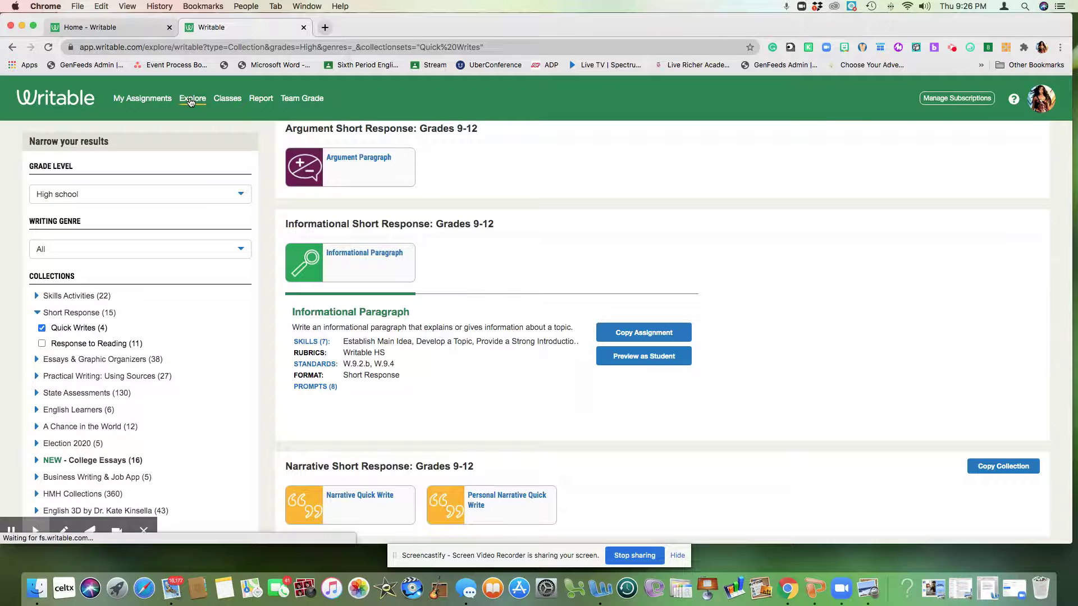
- Add Response to Reading to the collection filter and preview the Argument Paragraph assignment and its prompts as a student
{"action": "left_click", "coordinate": [66, 347]}
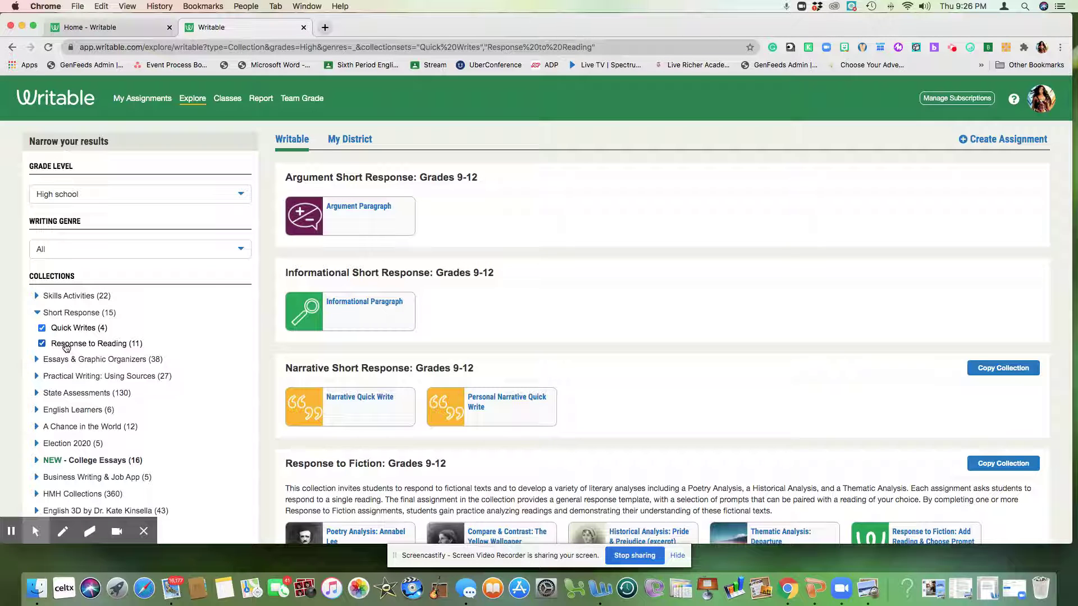
{"action": "left_click", "coordinate": [356, 220]}
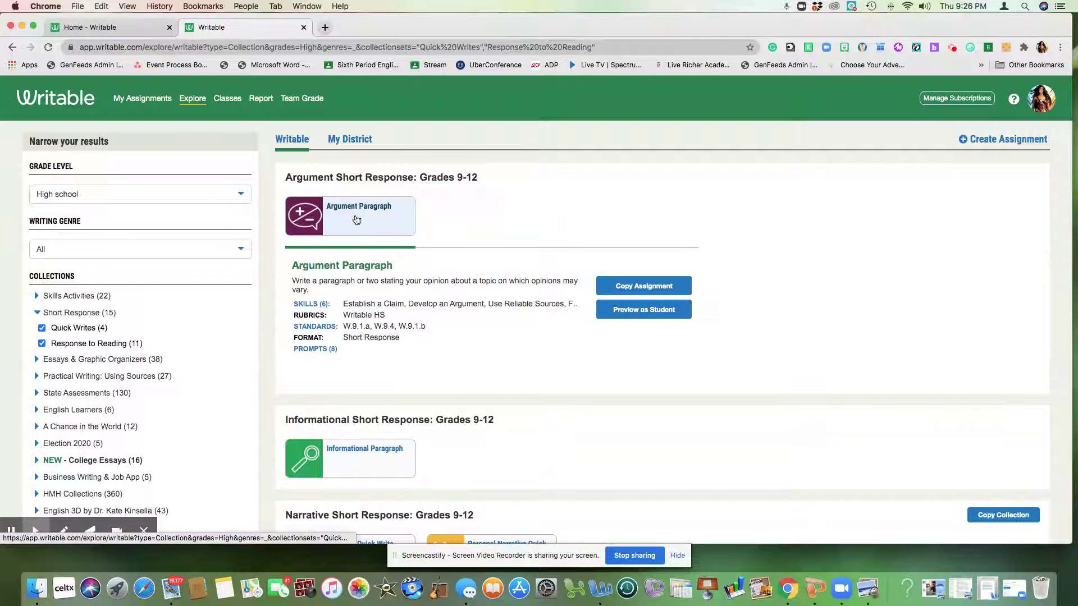
{"action": "left_click", "coordinate": [625, 313]}
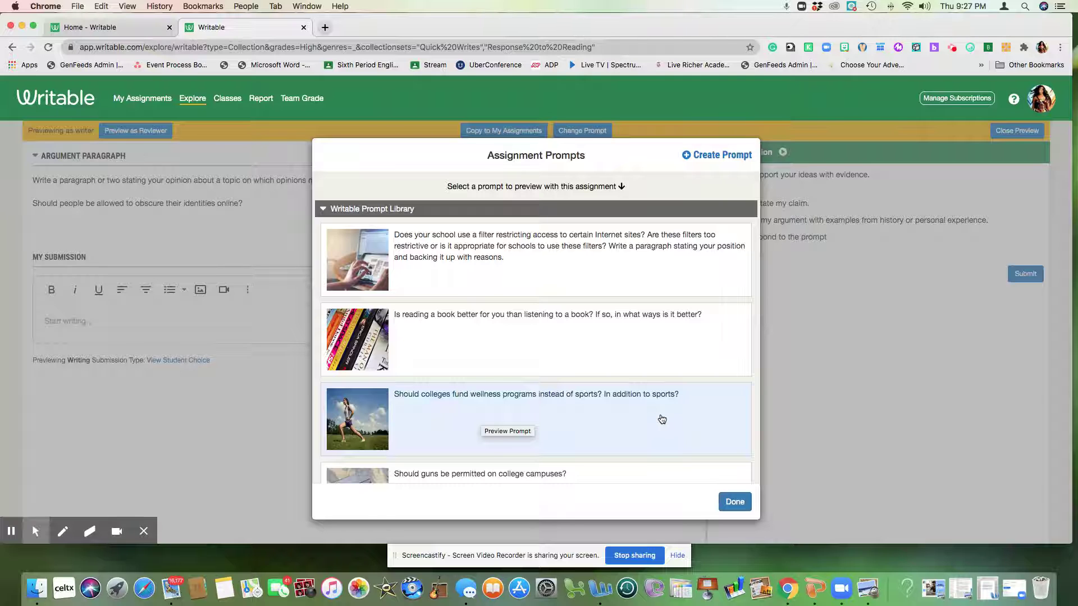
{"action": "scroll", "coordinate": [660, 419], "scroll_direction": "down", "scroll_amount": 3}
{"action": "scroll", "coordinate": [663, 420], "scroll_direction": "down", "scroll_amount": 2}
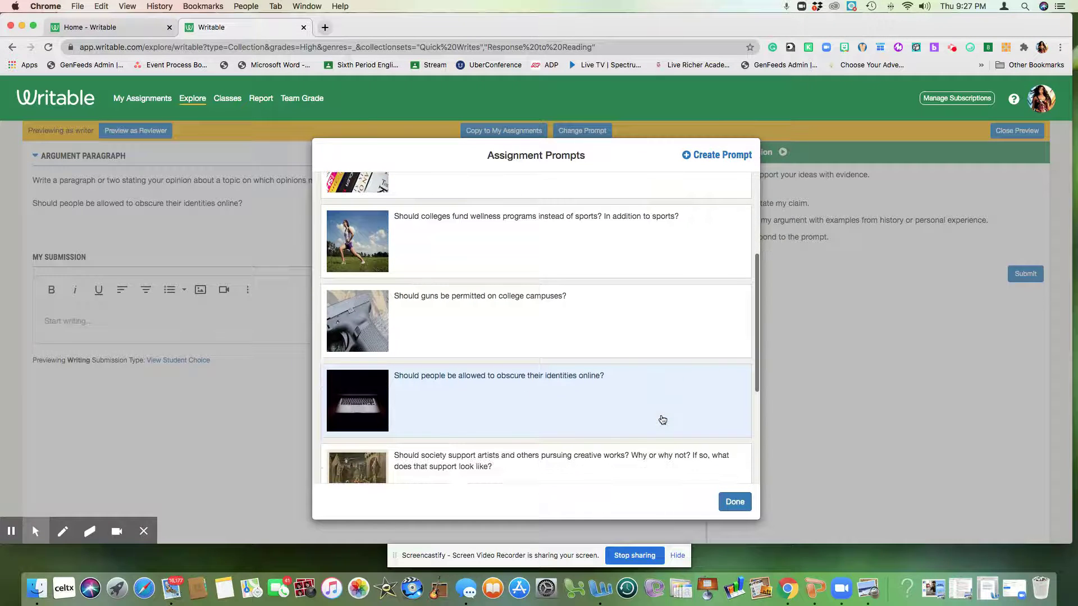
{"action": "scroll", "coordinate": [662, 419], "scroll_direction": "down", "scroll_amount": 2}
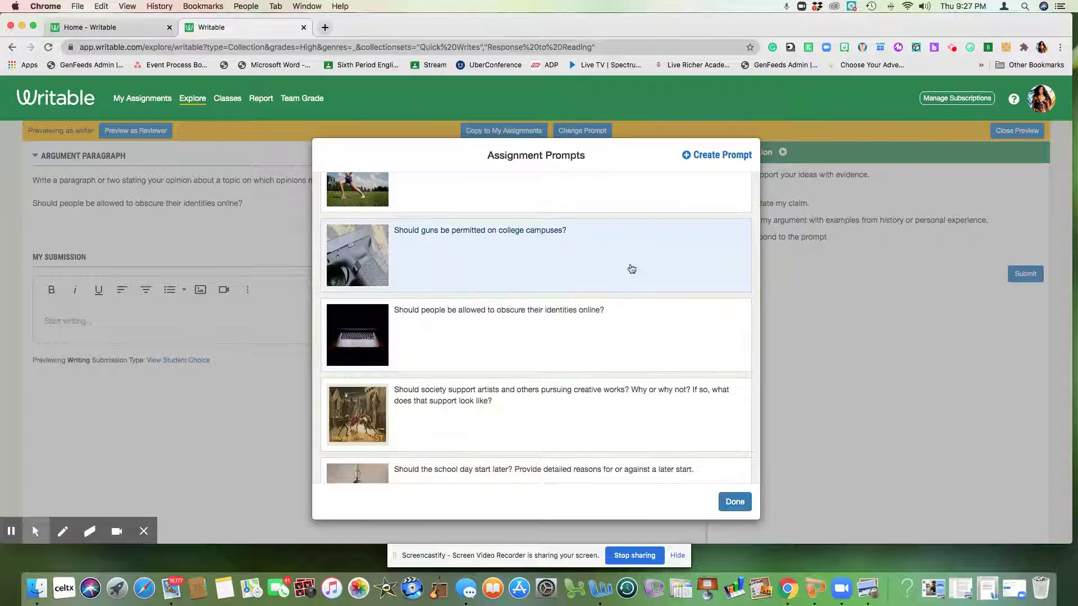
{"action": "left_click", "coordinate": [732, 505]}
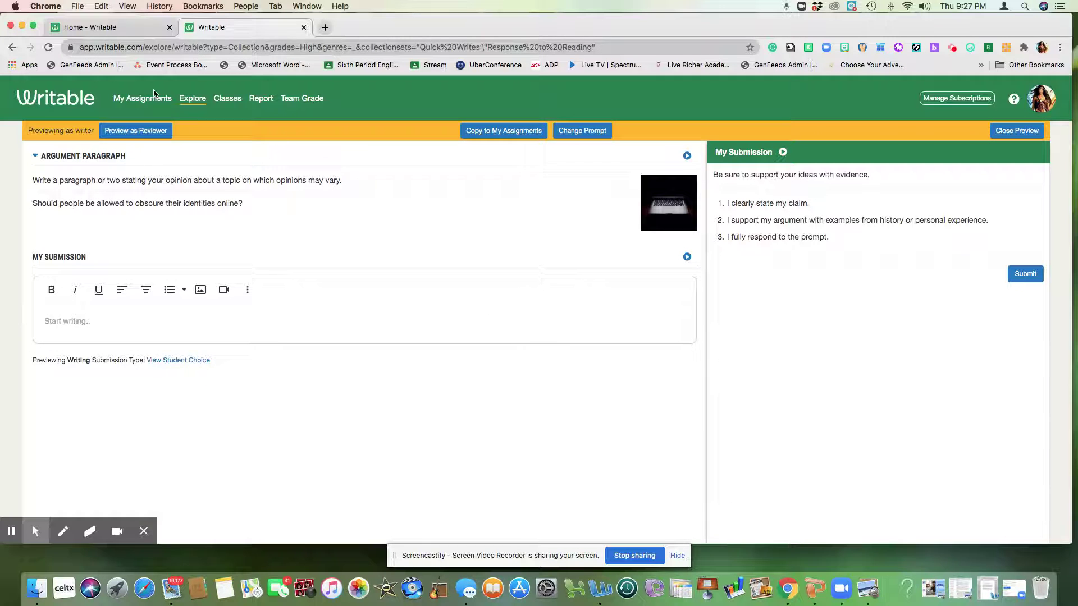
{"action": "left_click", "coordinate": [228, 101]}
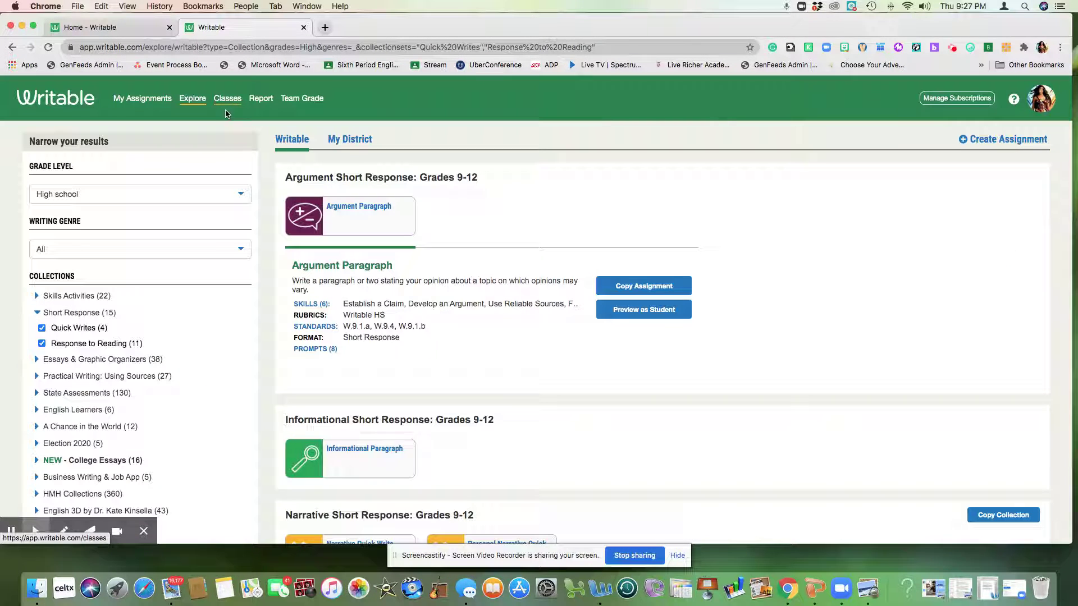
- Review the Classes, Report and Team Grade pages, and return to My Assignments
{"action": "left_click", "coordinate": [223, 99]}
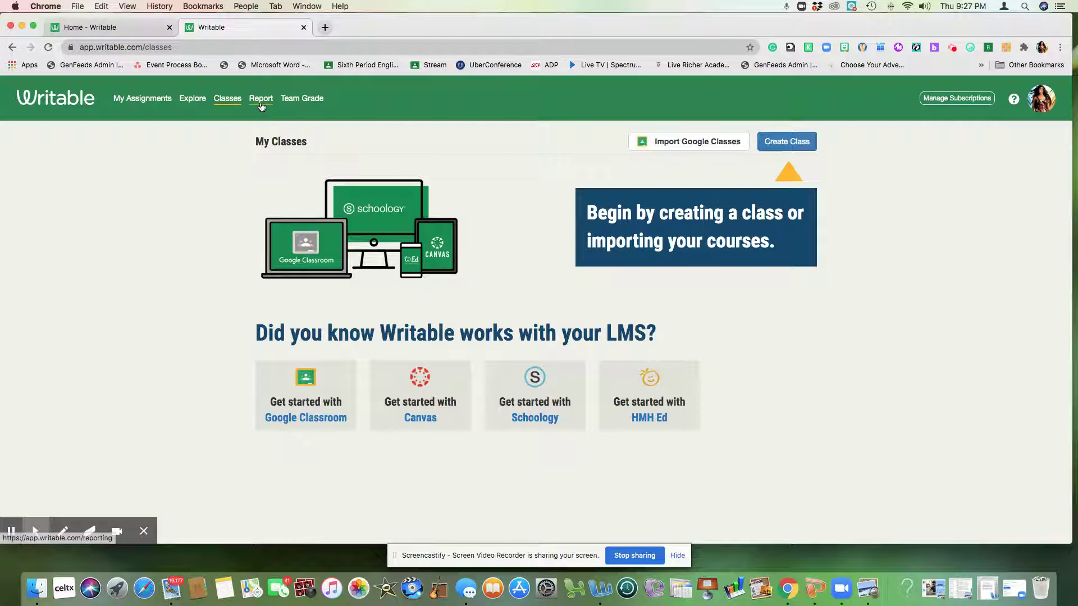
{"action": "left_click", "coordinate": [260, 103]}
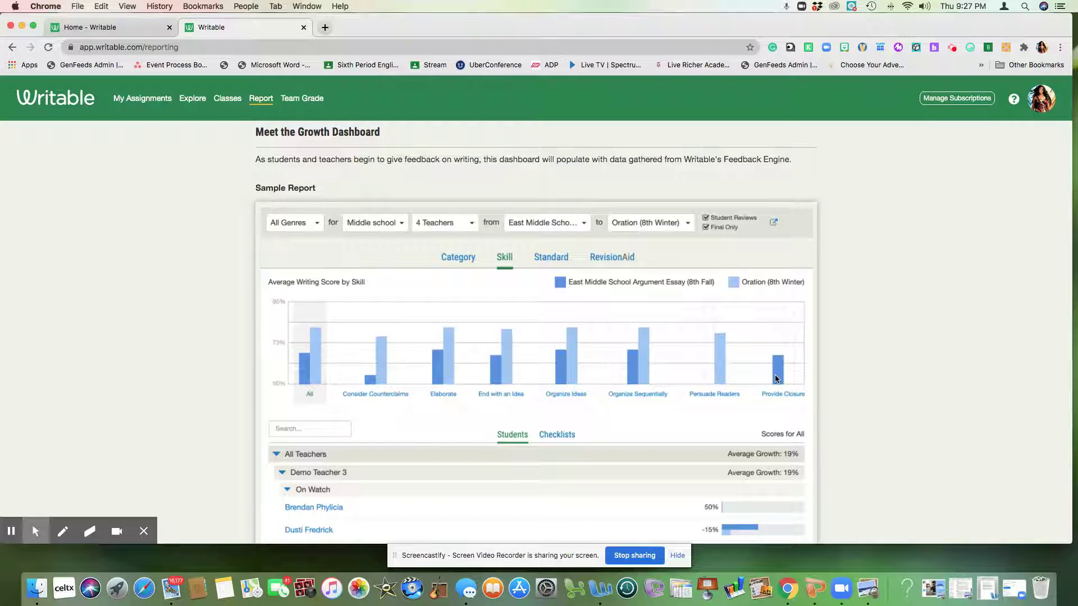
{"action": "left_click", "coordinate": [307, 104]}
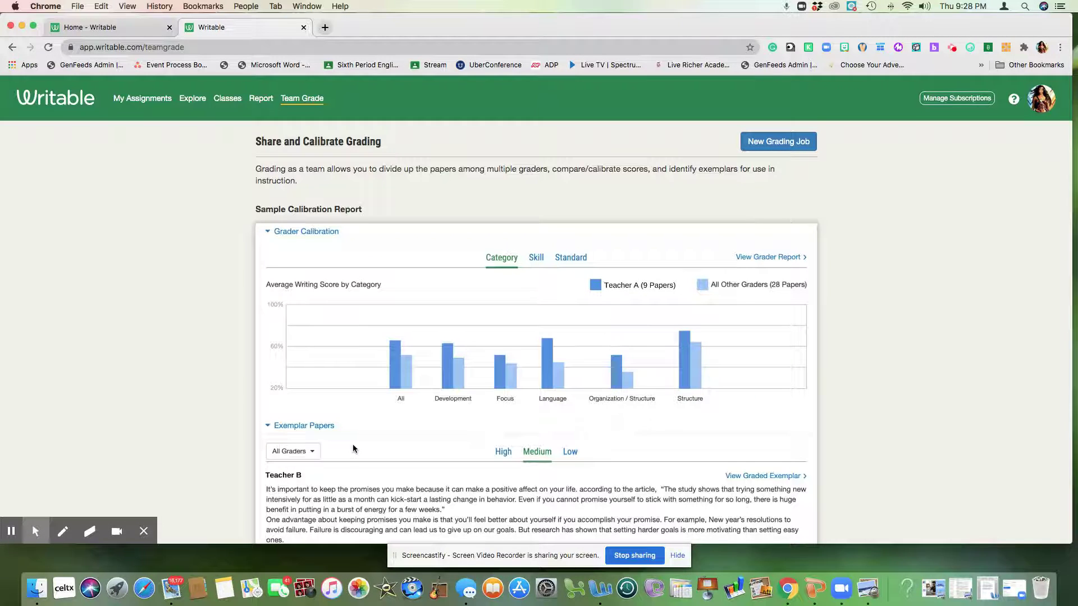
{"action": "scroll", "coordinate": [354, 447], "scroll_direction": "down", "scroll_amount": 3}
{"action": "scroll", "coordinate": [354, 447], "scroll_direction": "up", "scroll_amount": 3}
{"action": "left_click", "coordinate": [143, 103]}
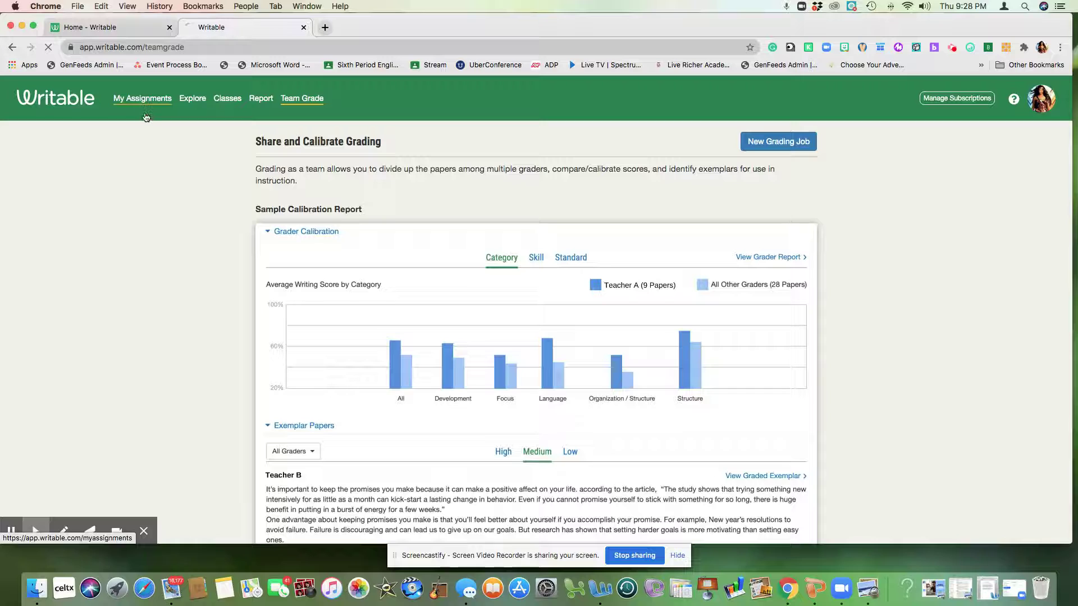